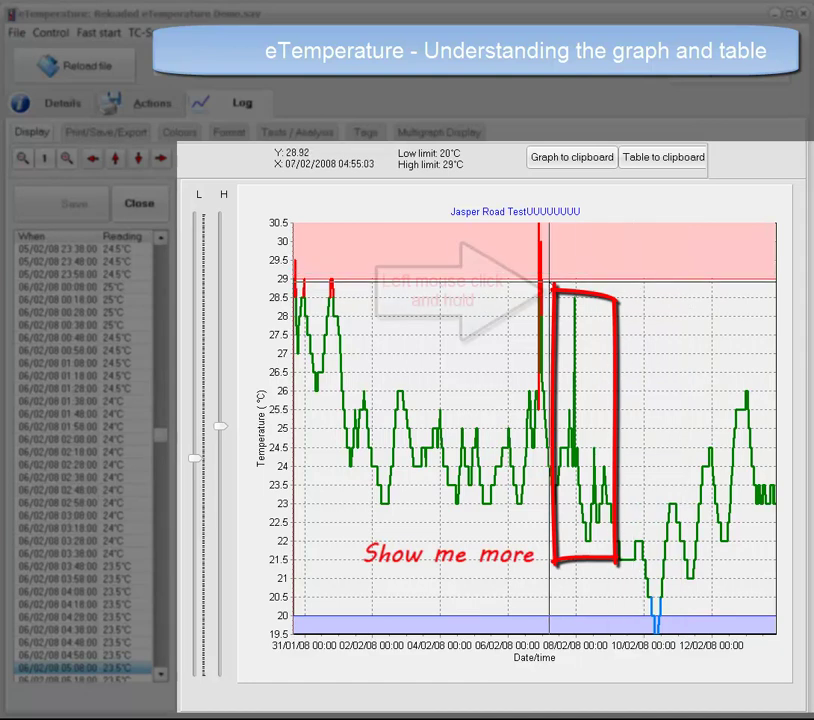
Zoom in progressively on the temperature peak around 07/02/08 19:10, and restore the full graph view.
left_click(551, 290)
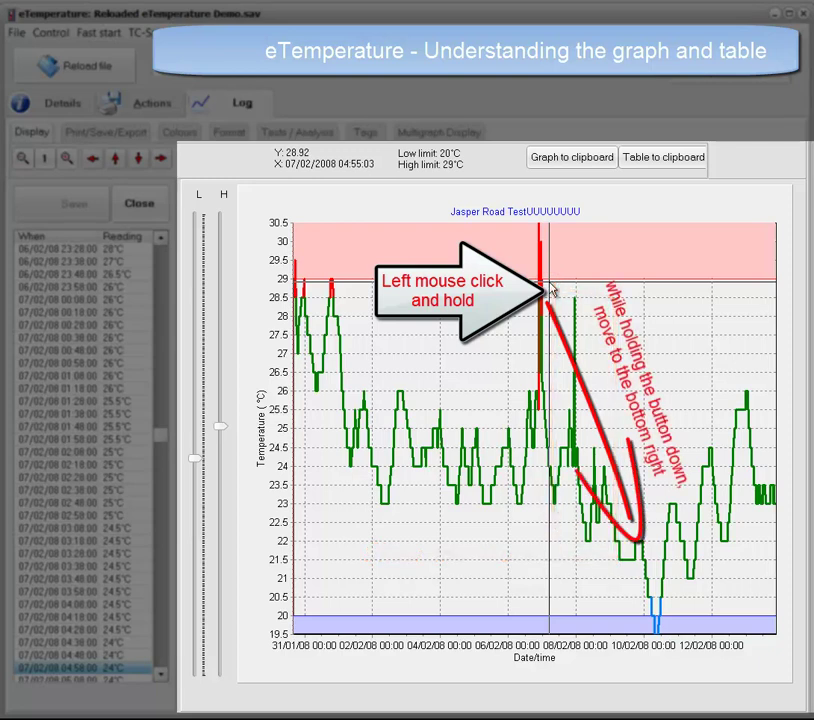
mouse_move(551, 290)
left_mouse_down()
mouse_move(575, 383)
mouse_move(586, 534)
mouse_move(626, 554)
left_mouse_up()
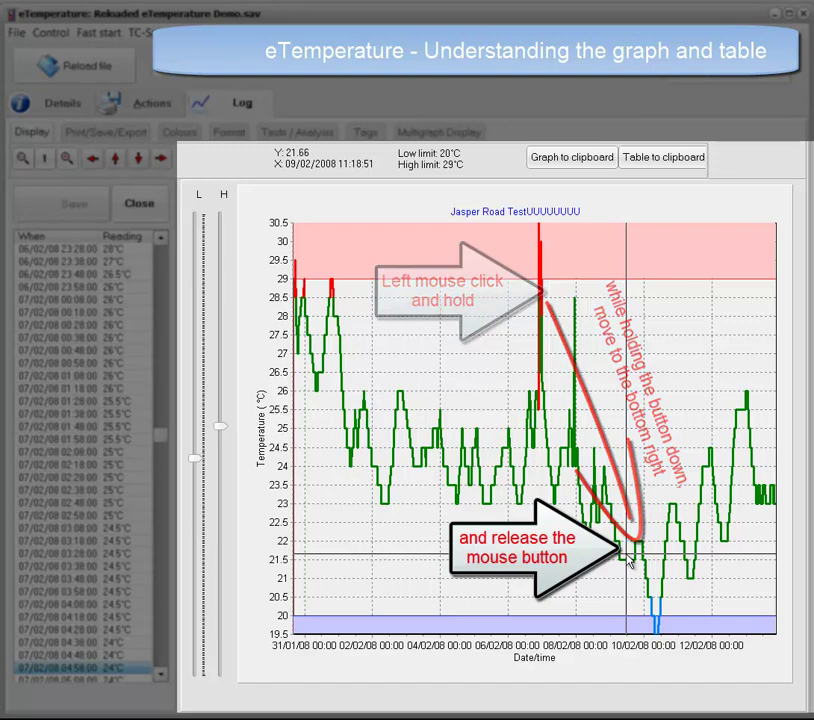
left_click_drag(629, 561, 631, 562)
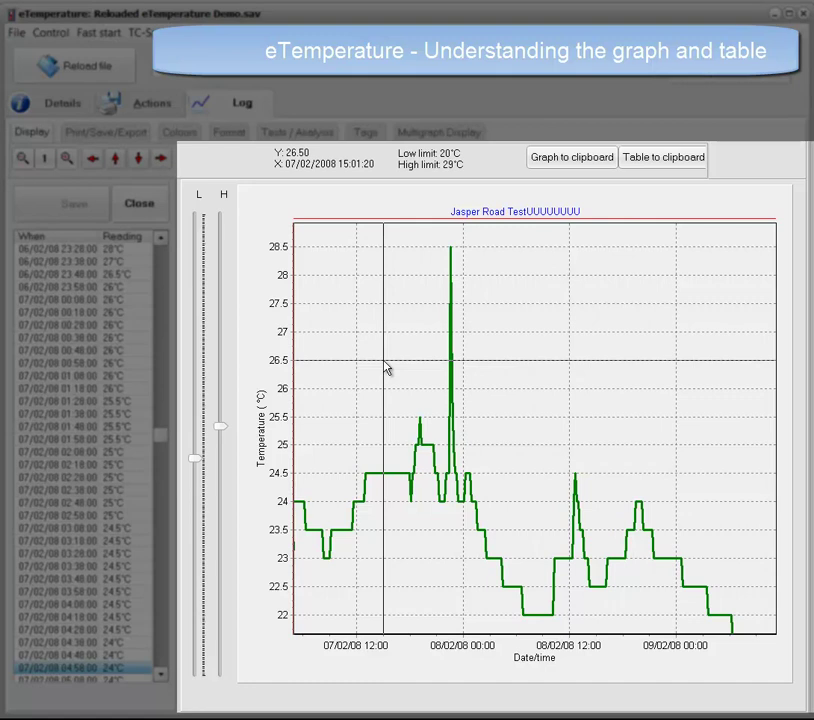
left_click_drag(400, 435, 512, 545)
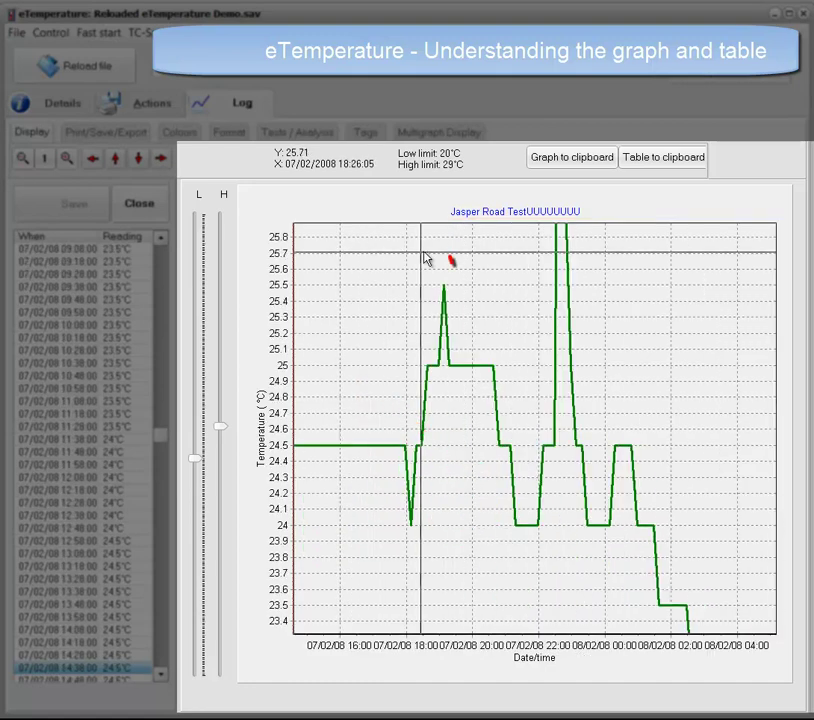
left_click_drag(424, 290, 503, 418)
left_click_drag(411, 256, 571, 592)
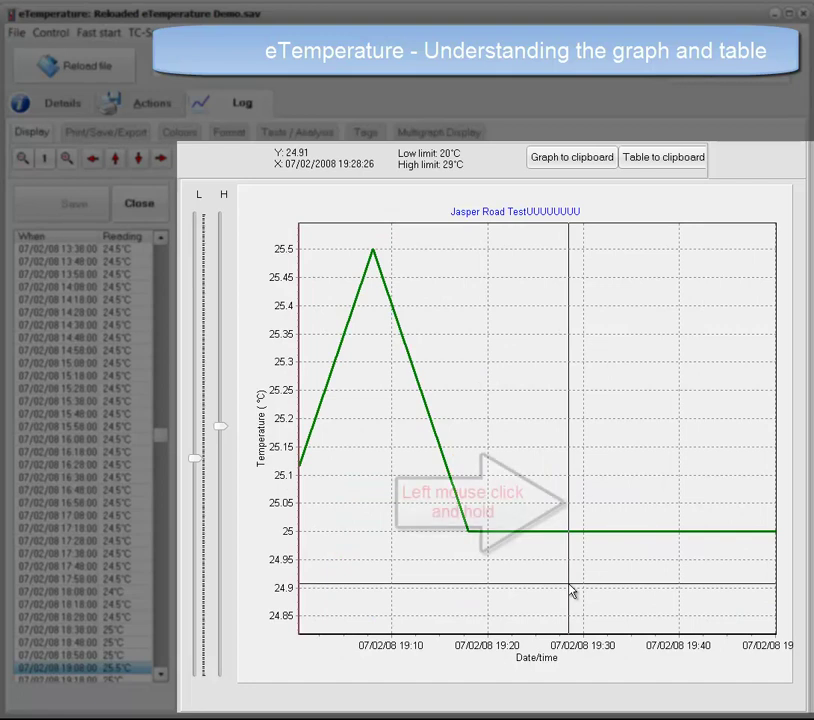
mouse_move(571, 592)
left_mouse_down()
mouse_move(578, 567)
mouse_move(570, 487)
mouse_move(573, 496)
mouse_move(510, 408)
left_mouse_up()
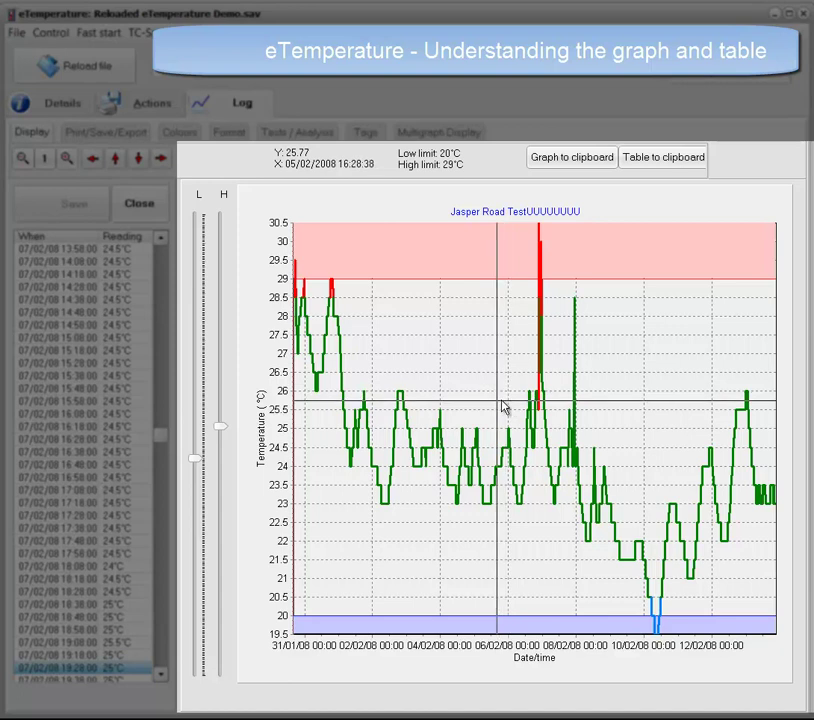
Zoom in on the middle of the graph and pan it along to the 12/02/08 to 14/02/08 readings.
left_click(523, 345)
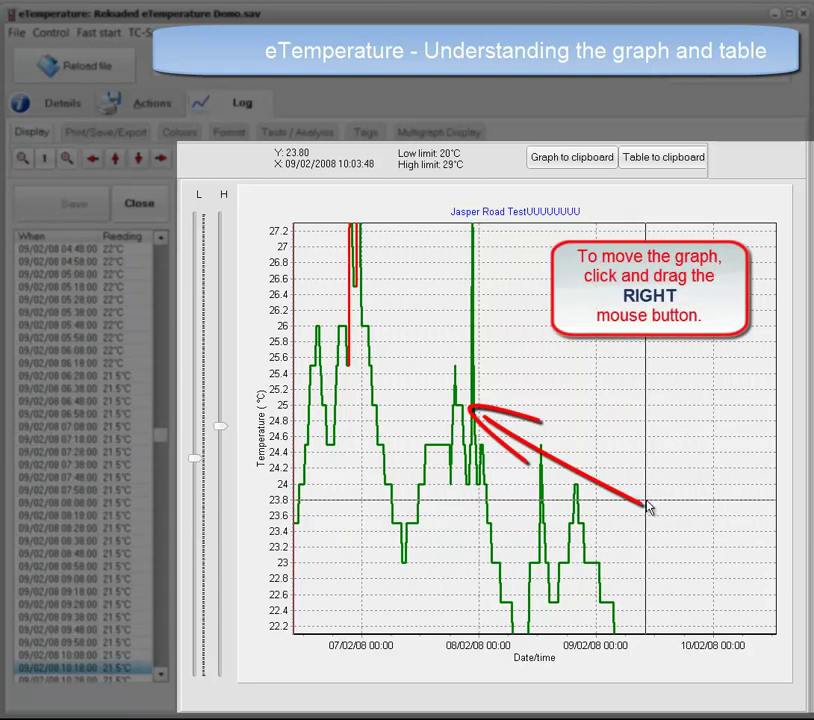
left_click_drag(648, 506, 398, 416)
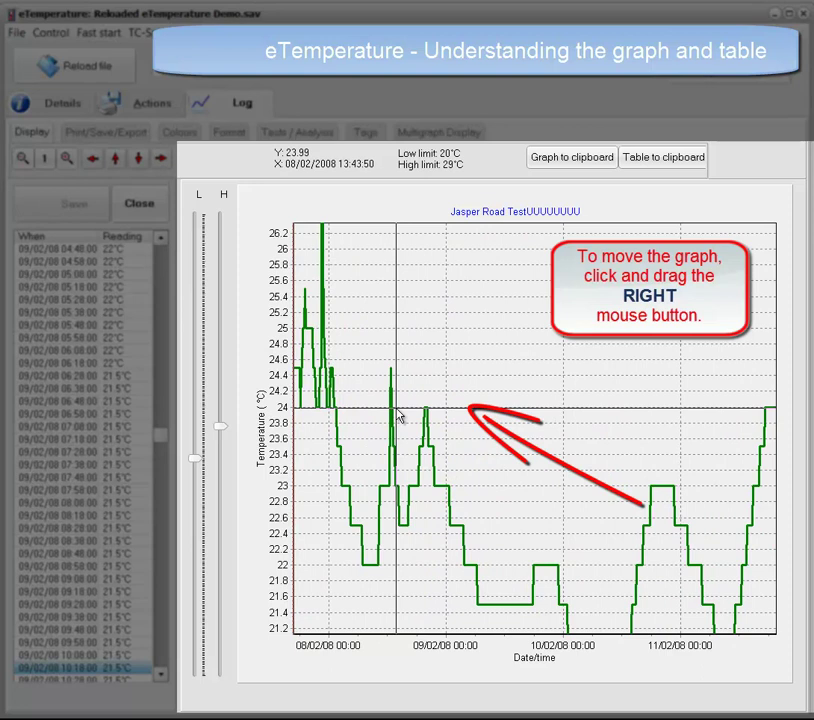
left_click_drag(701, 451, 416, 371)
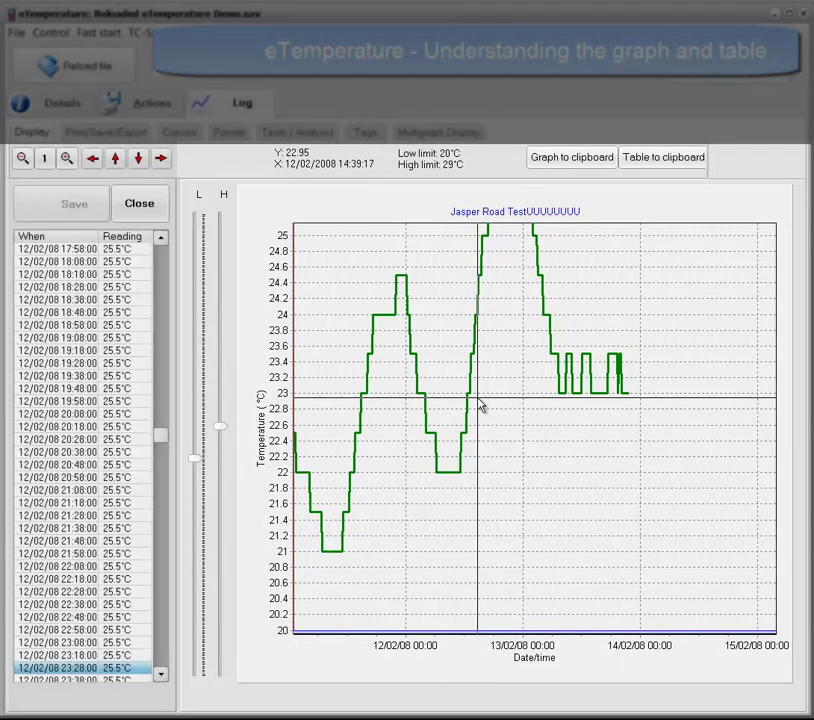
Zoom the graph out and in by fixed increments, and reset it to the full-scale view.
left_click(21, 161)
left_click(22, 161)
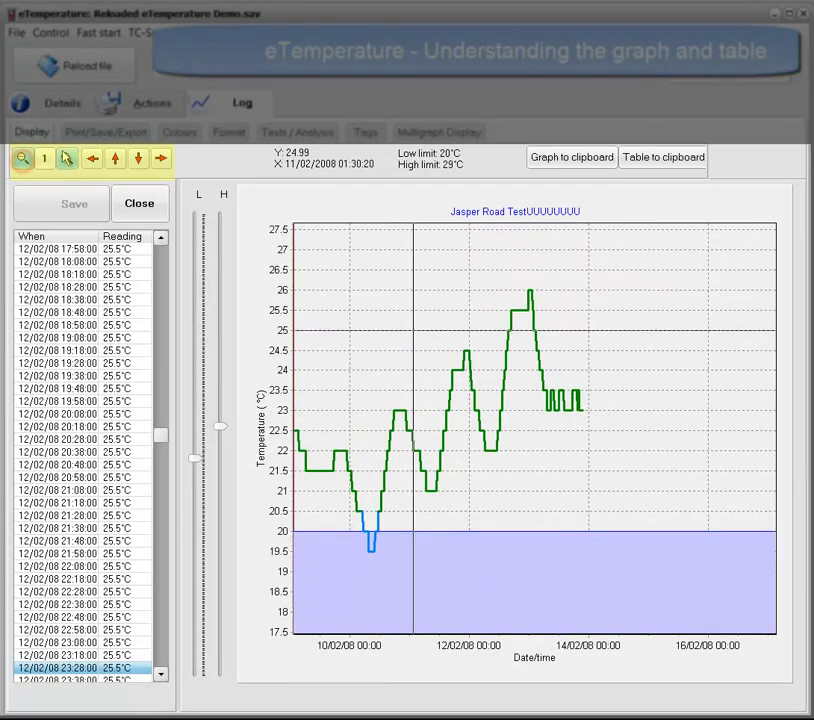
left_click(64, 160)
left_click(50, 160)
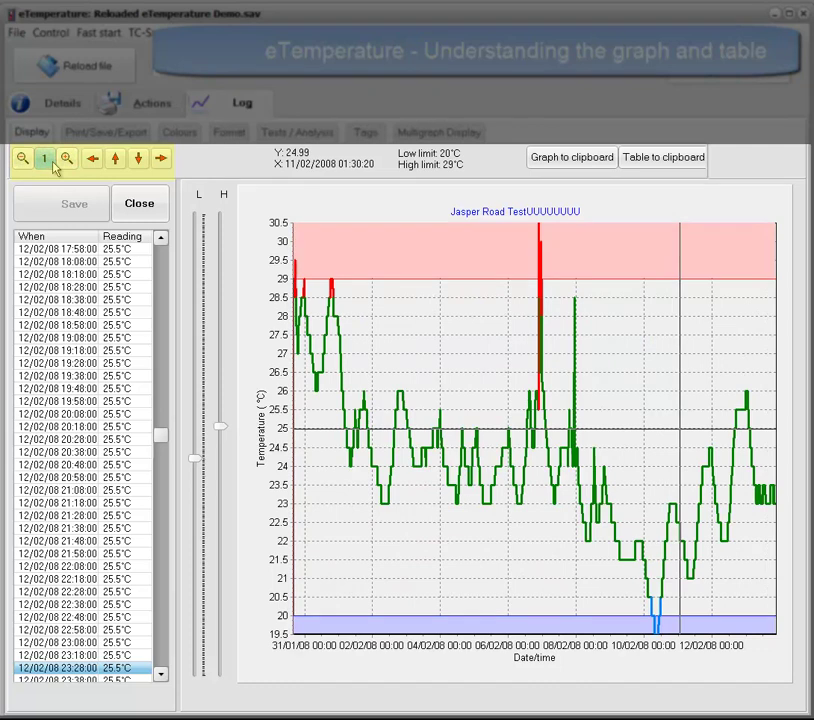
Shift the graph view vertically and horizontally in fixed increments, returning it to its original position.
left_click(138, 159)
left_click(139, 159)
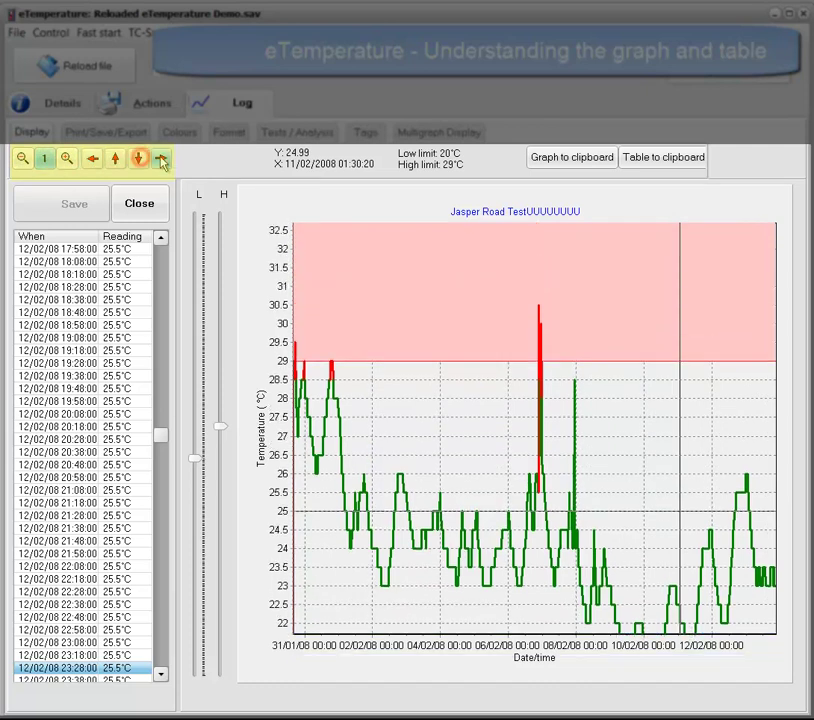
left_click(116, 159)
left_click(116, 159)
left_click(93, 160)
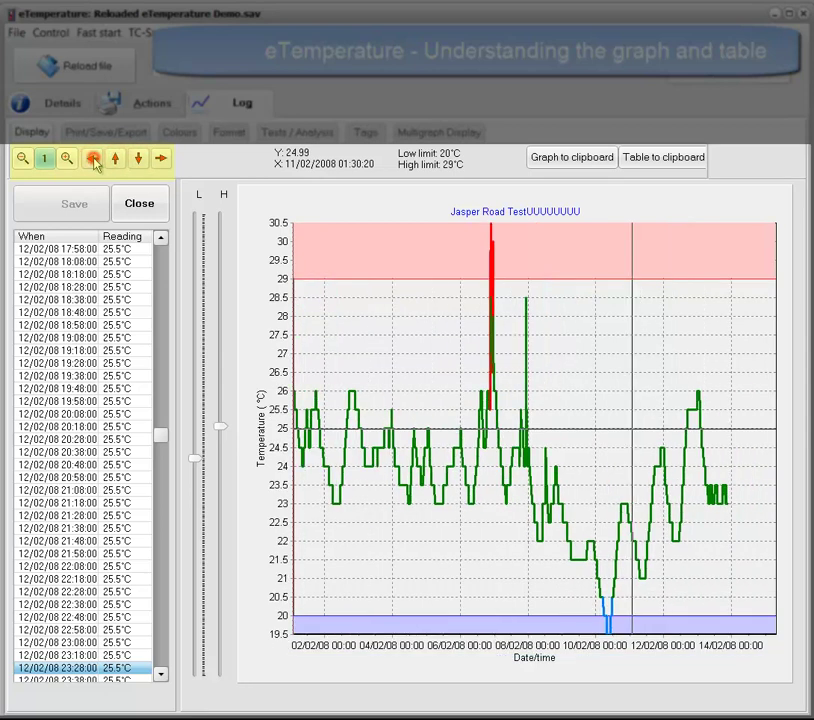
left_click(94, 160)
left_click(161, 159)
left_click(161, 159)
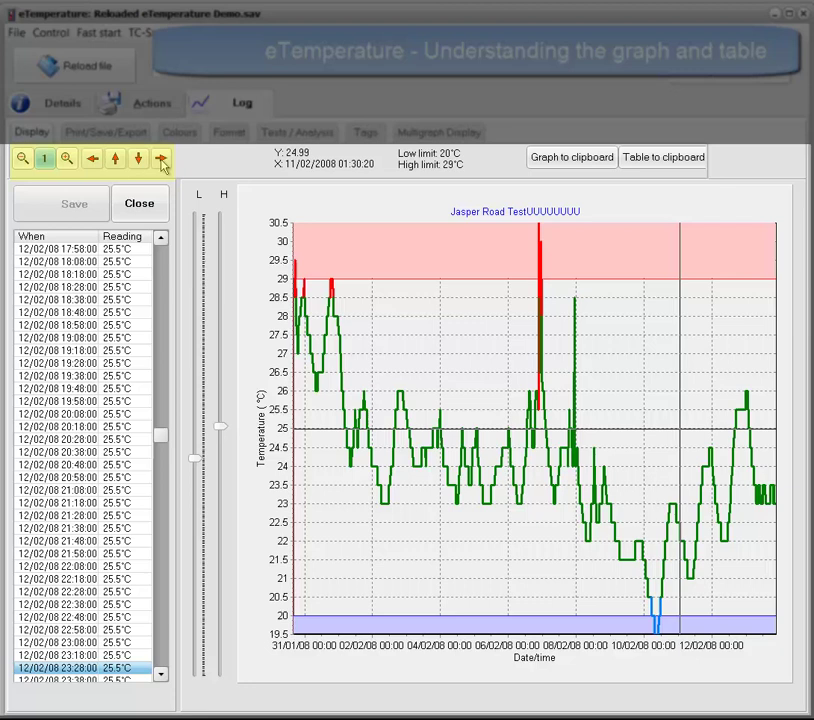
Zoom in on the two spikes above the high limit just before 07/02/08 00:00, and restore the full graph view.
left_click(302, 241)
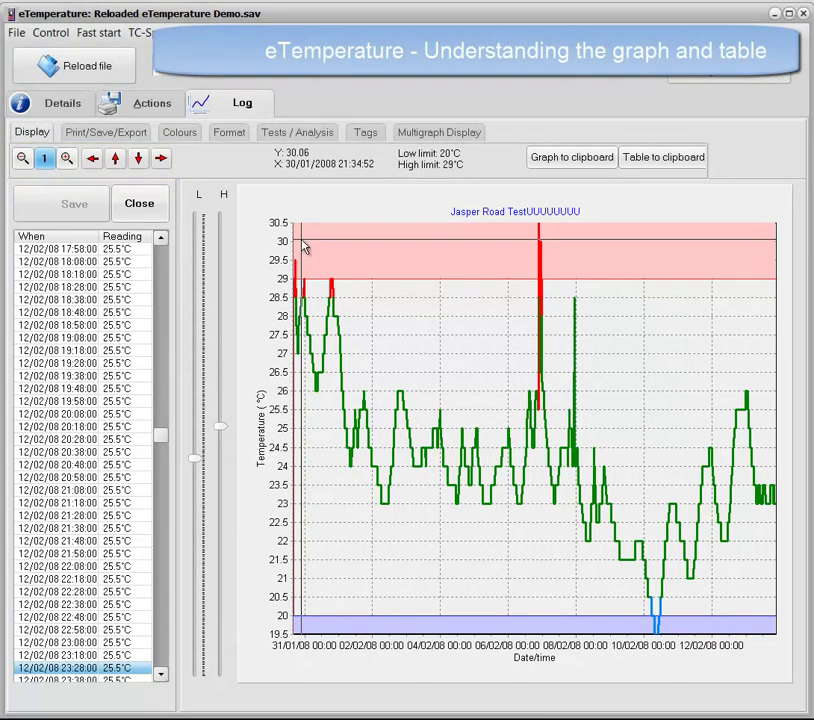
left_click_drag(302, 241, 636, 538)
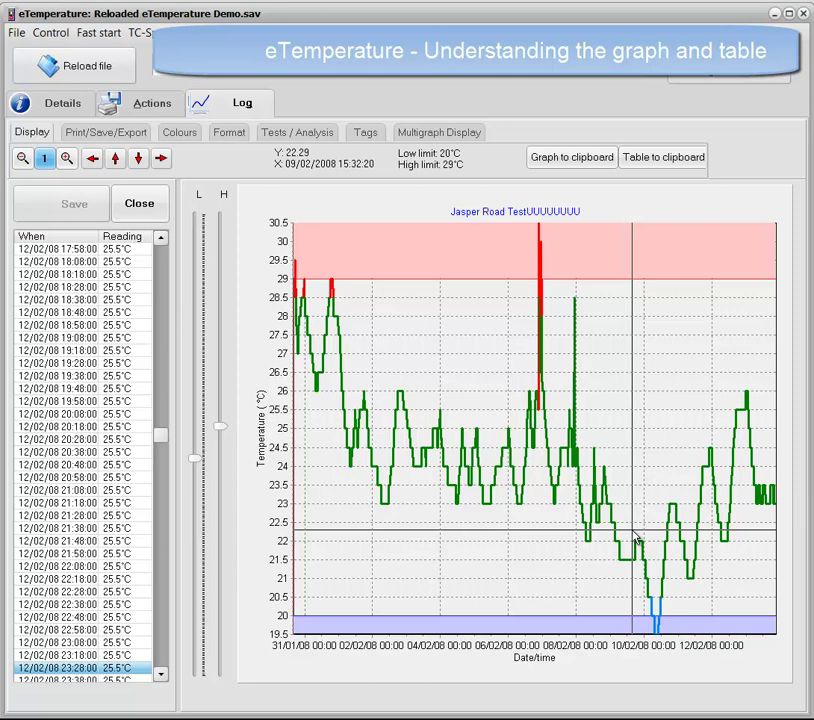
left_click_drag(511, 269, 502, 474)
left_click(586, 477)
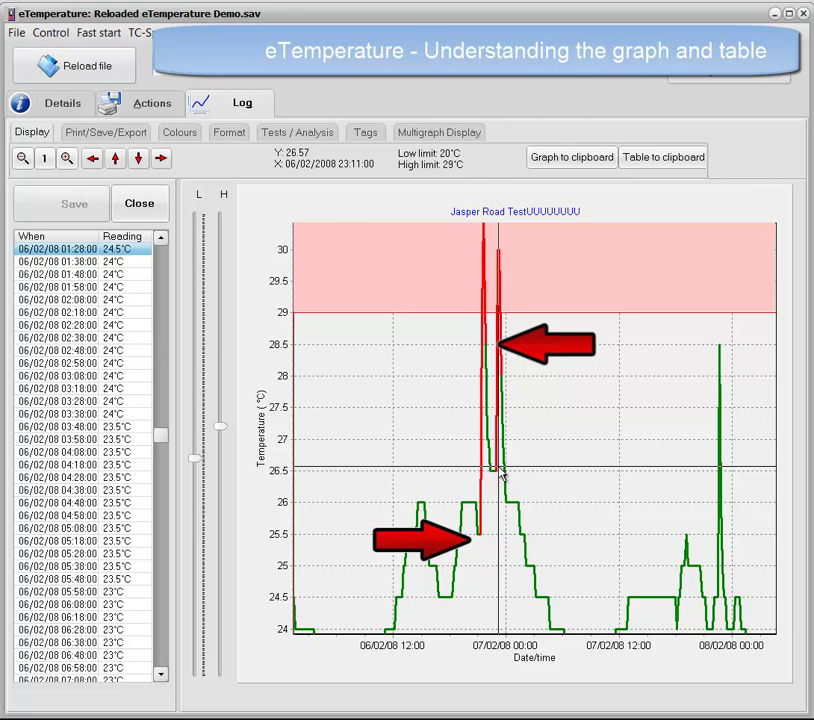
left_click_drag(501, 473, 504, 465)
scroll(427, 378, "down", 3)
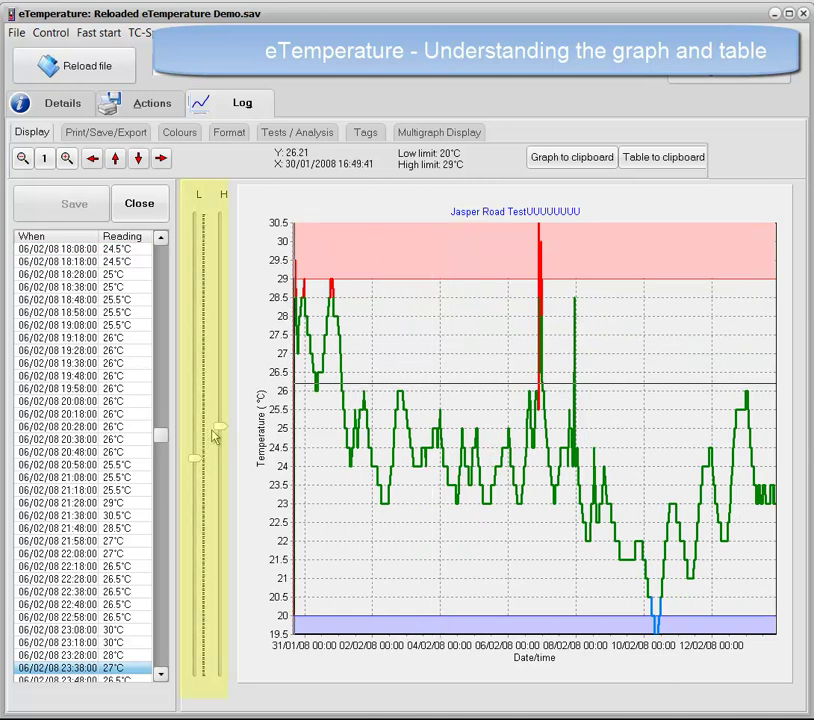
Set the graph's low limit to 21.5°C and its high limit to 27.5°C.
left_click_drag(213, 432, 198, 457)
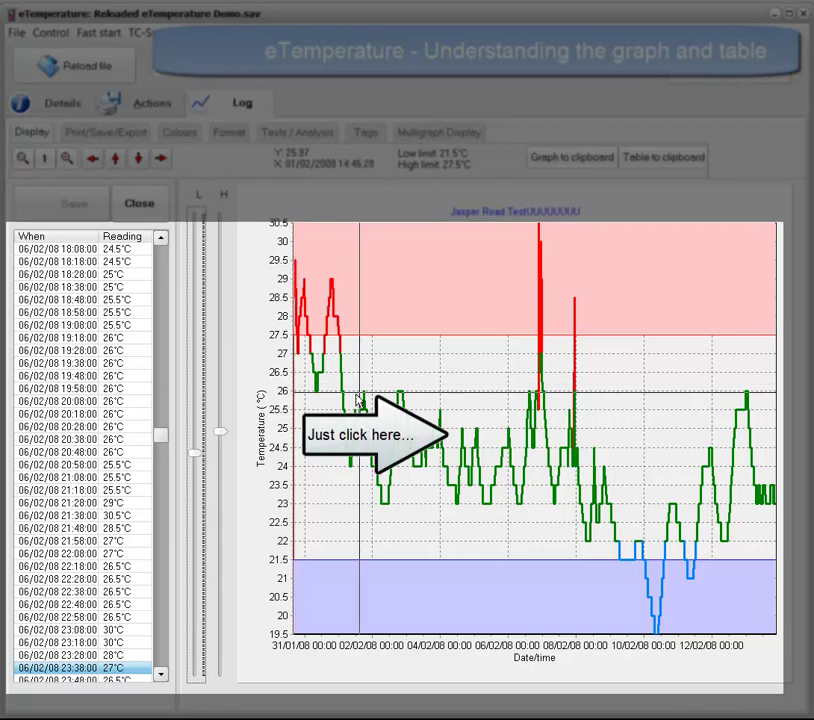
Locate the 04/02/08 11:28:00 reading in the table from its point on the graph.
left_click(456, 423)
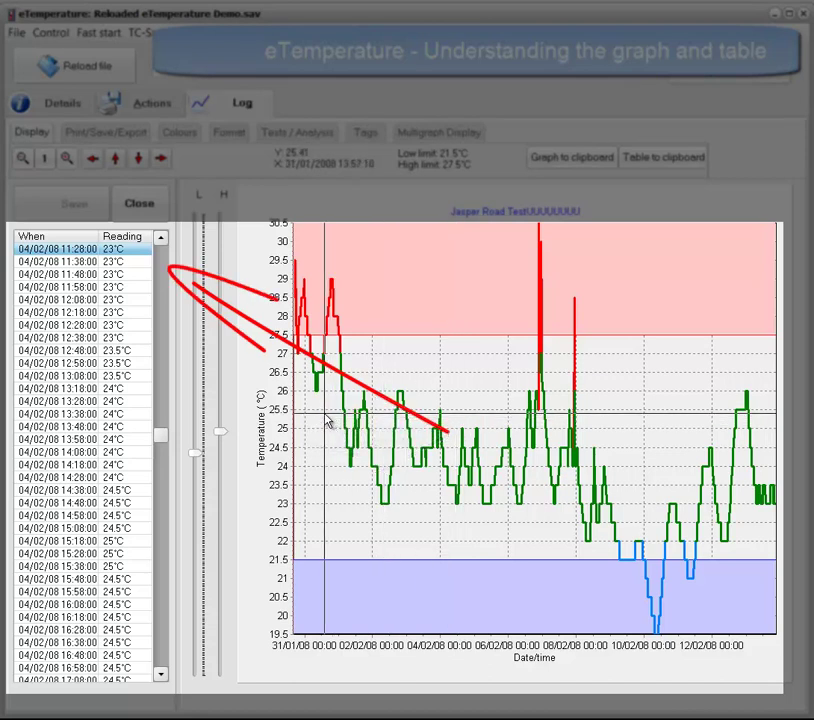
left_click(161, 238)
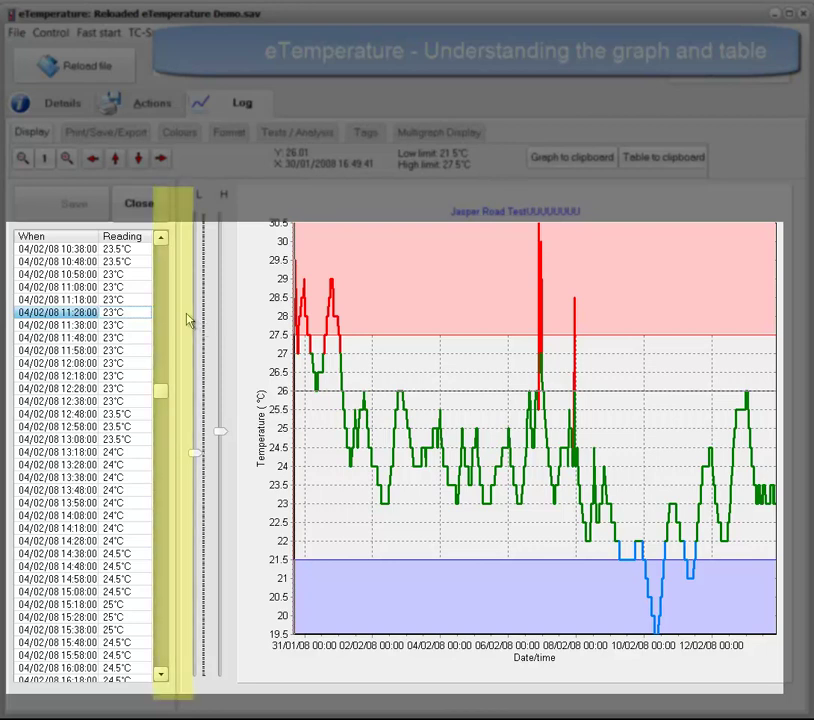
Widen the readings table slightly and open the print, save and export options for the log.
left_click_drag(177, 318, 188, 315)
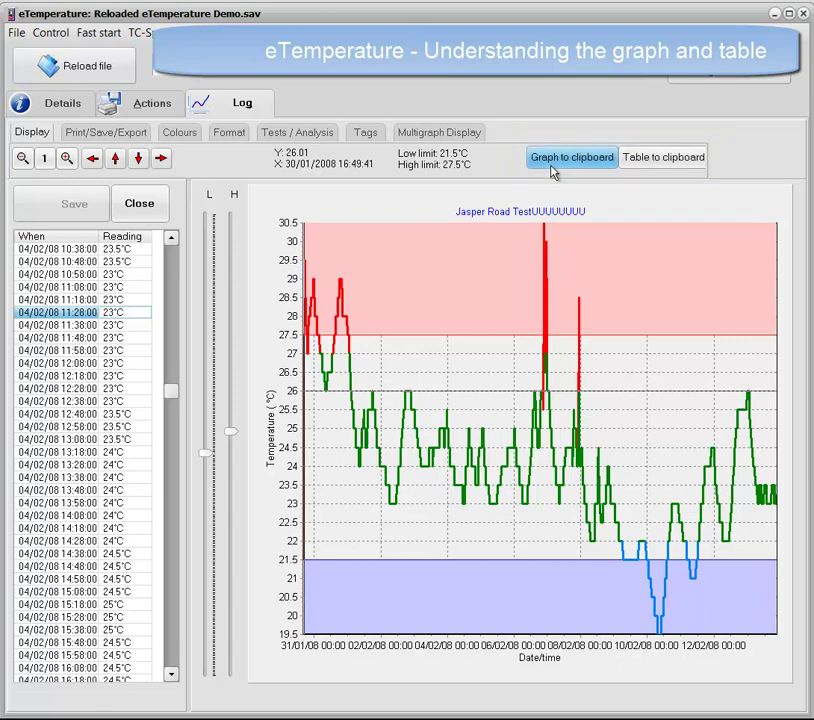
left_click(112, 133)
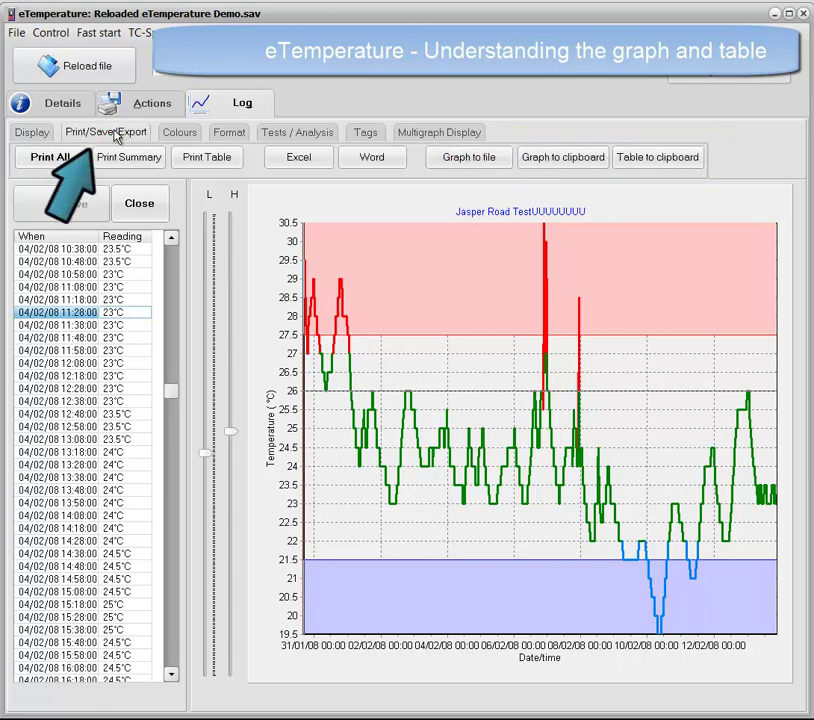